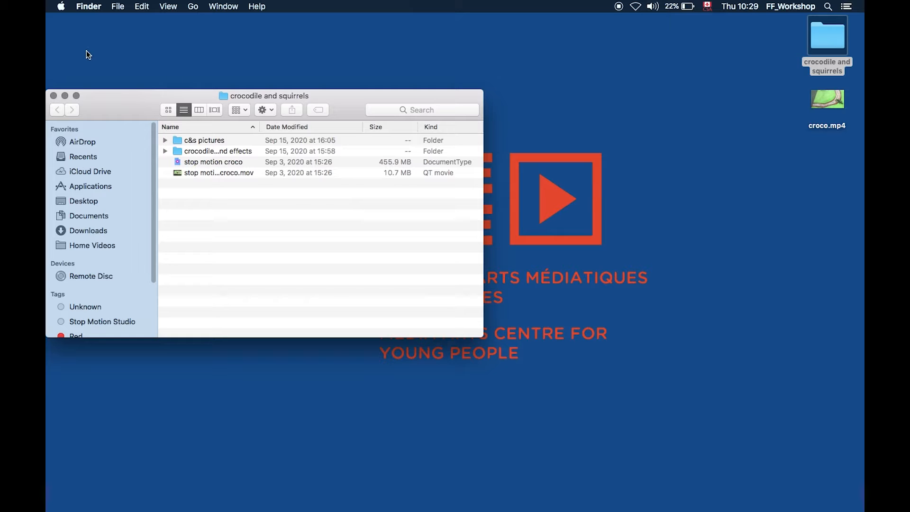
Close the folder window, switch to iMovie and create a new movie project from the projects overview.
click(54, 96)
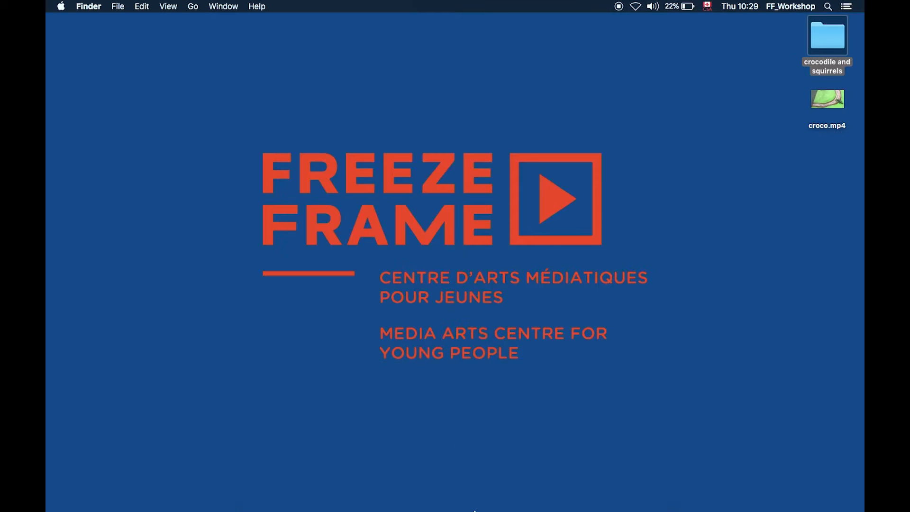
click(463, 480)
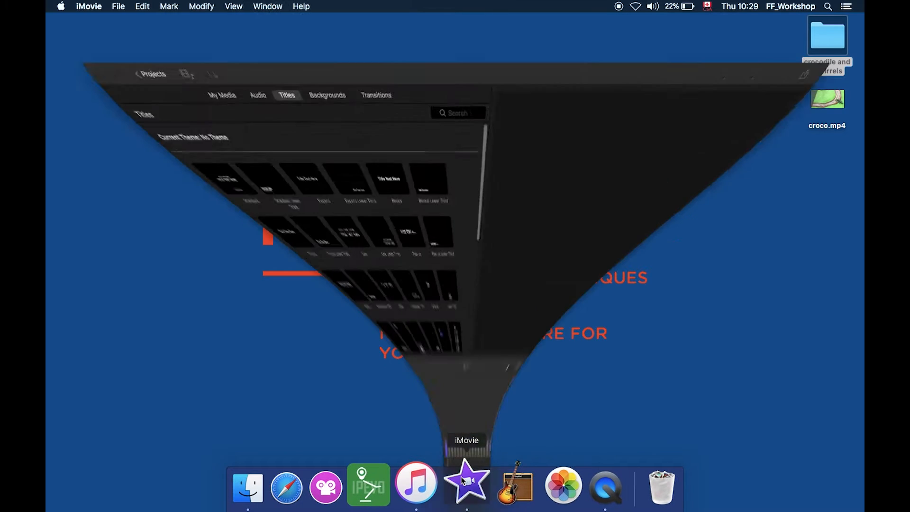
click(80, 33)
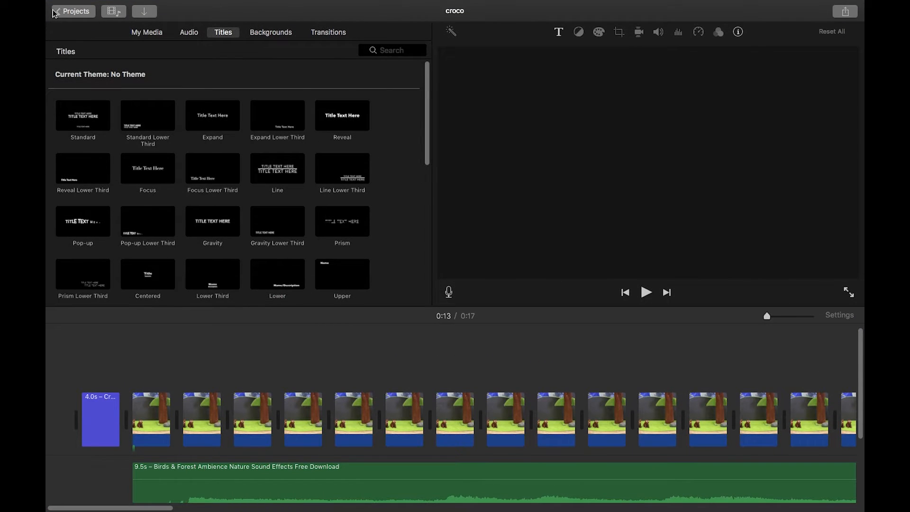
click(78, 12)
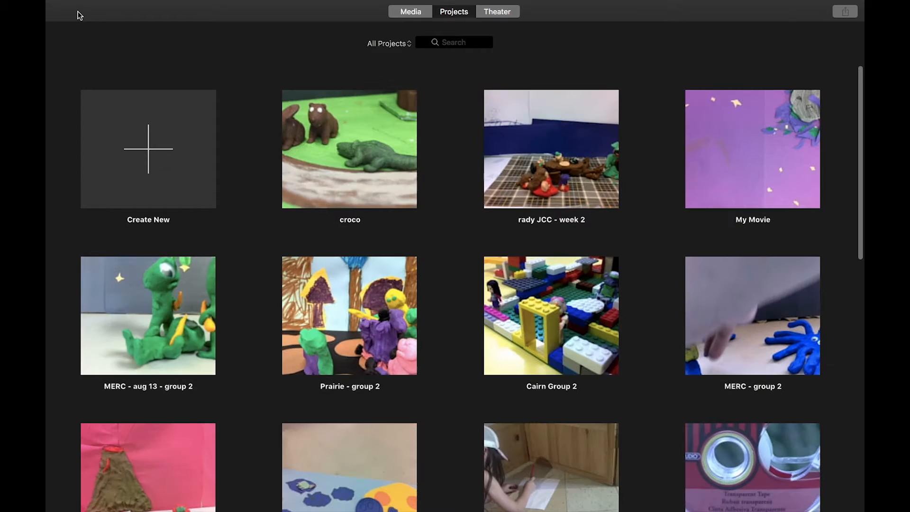
click(158, 139)
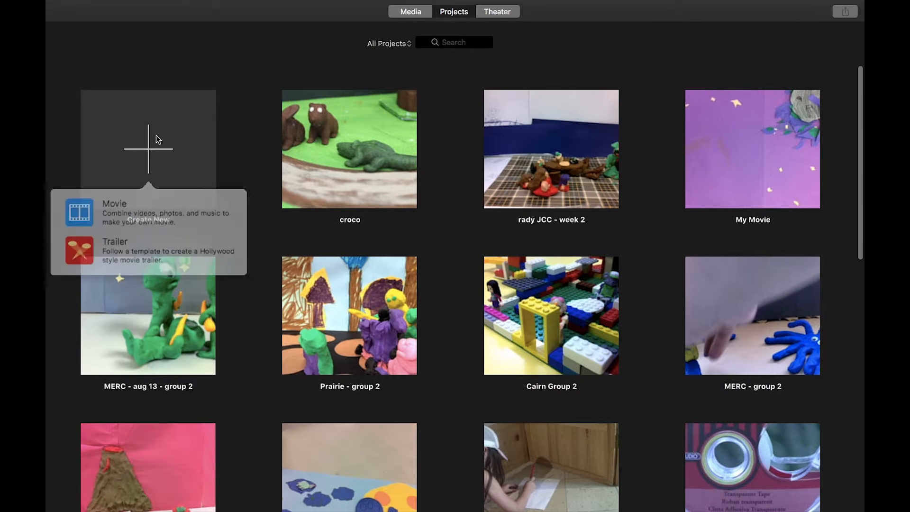
click(116, 203)
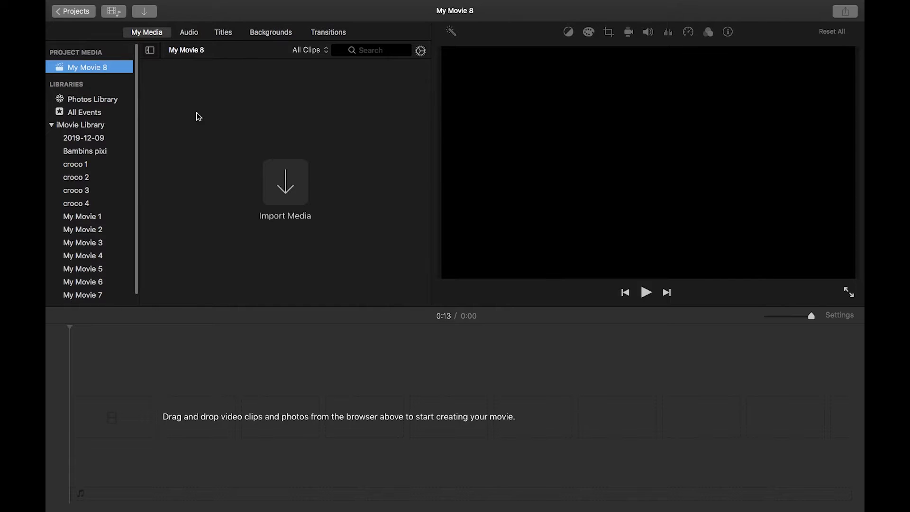
Check the default photo duration in the iMovie preferences and close them.
mouse_move(76, 2)
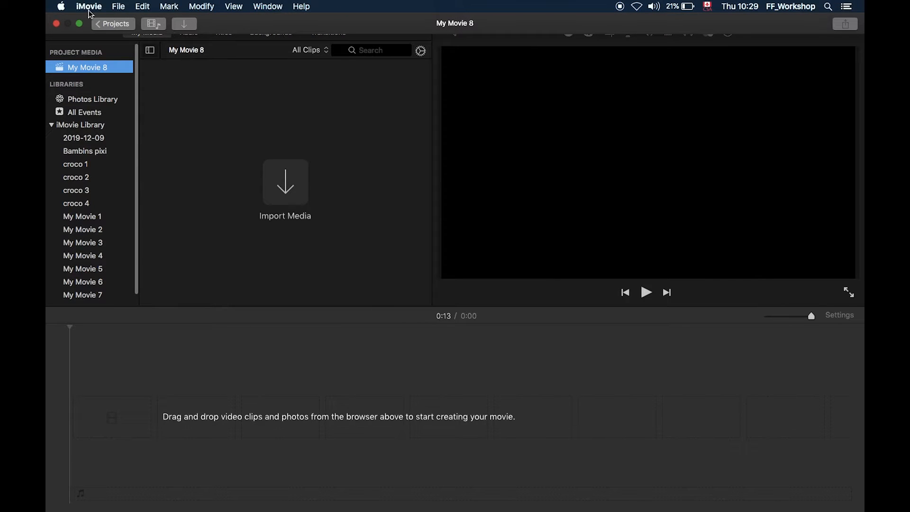
click(89, 6)
click(89, 6)
click(90, 6)
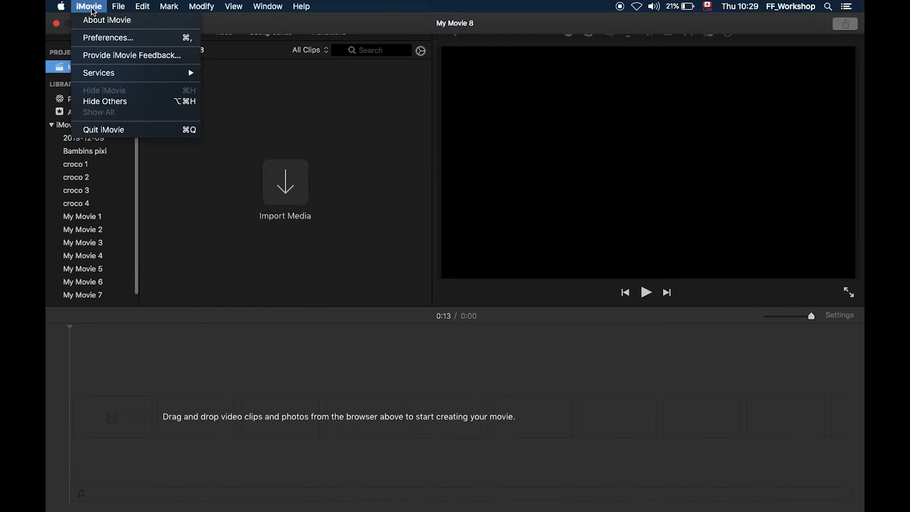
click(94, 37)
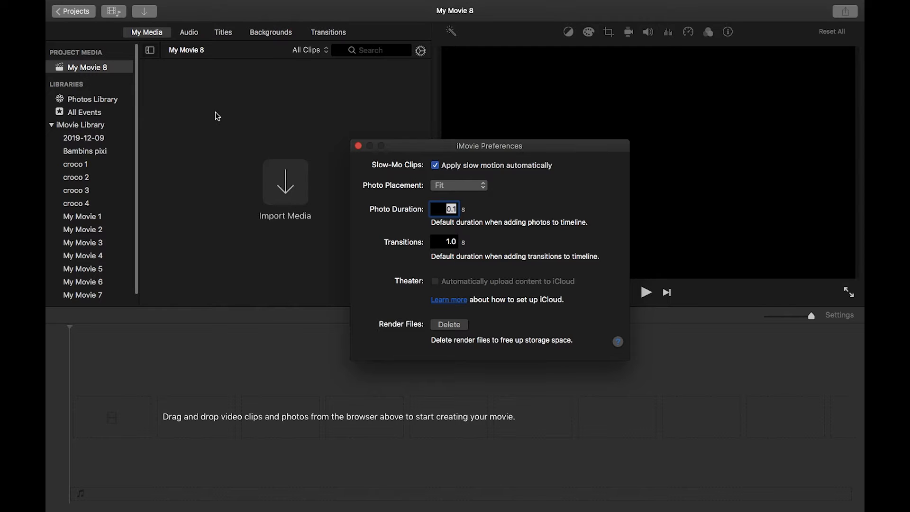
click(359, 146)
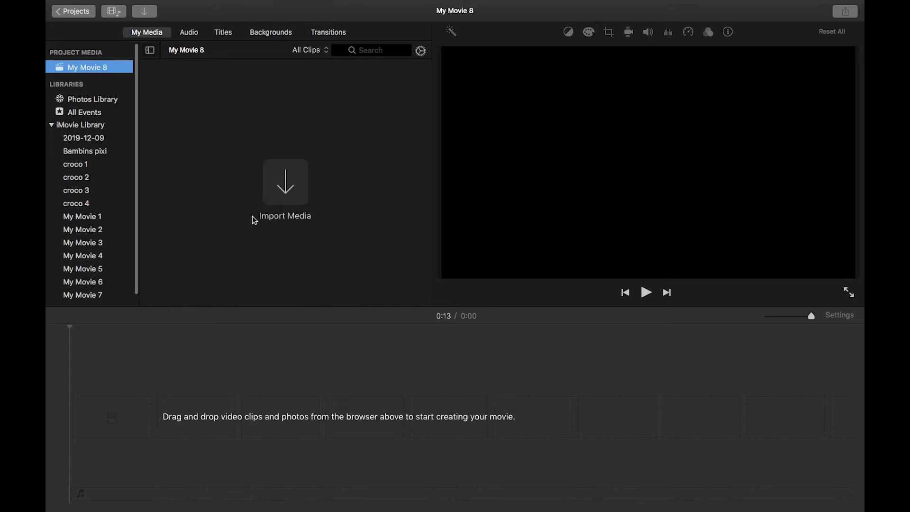
Import all images from the "c&s pictures" folder inside "crocodile and squirrels" into the project media.
click(148, 14)
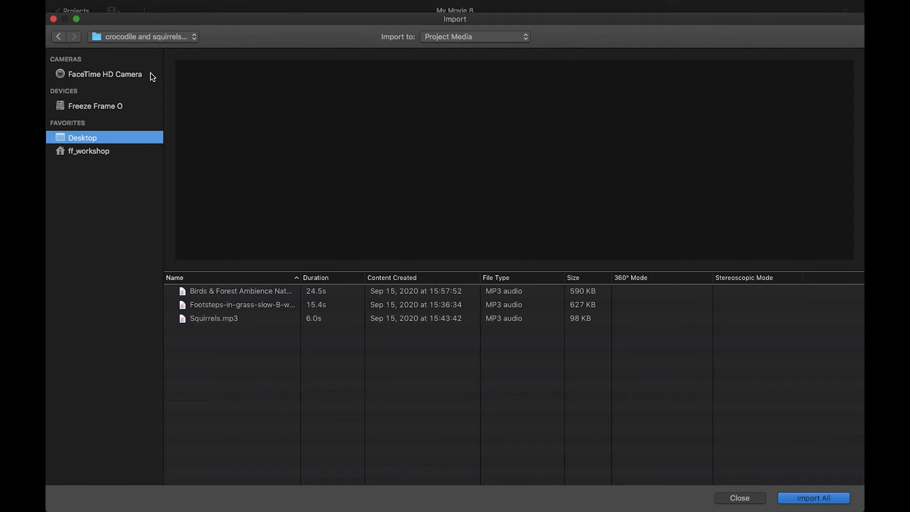
click(193, 41)
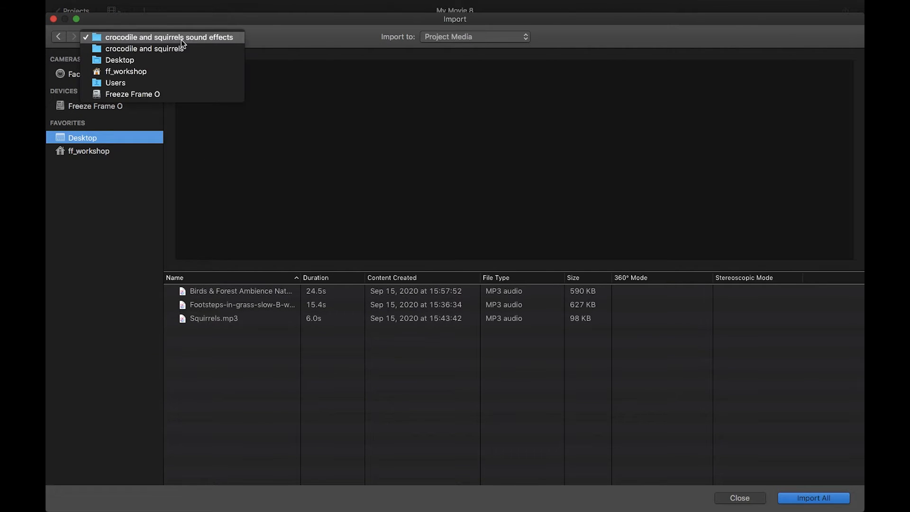
click(157, 49)
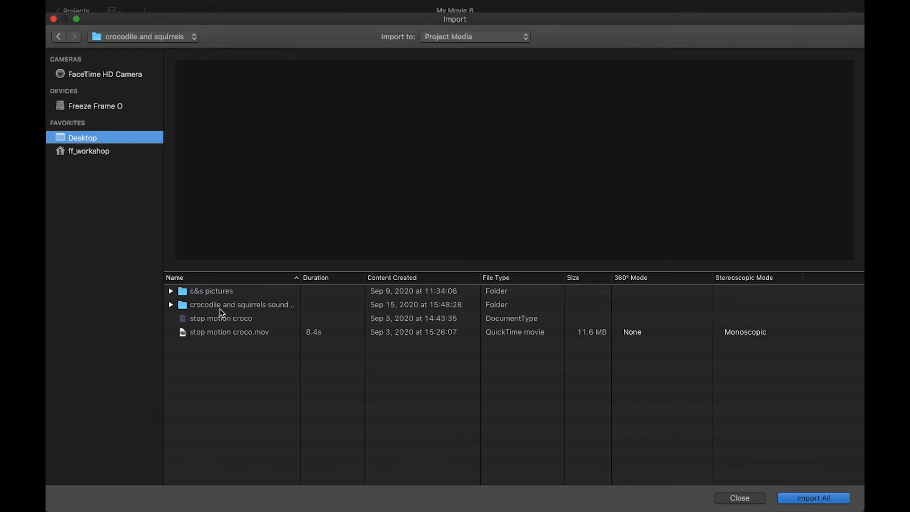
double_click(205, 292)
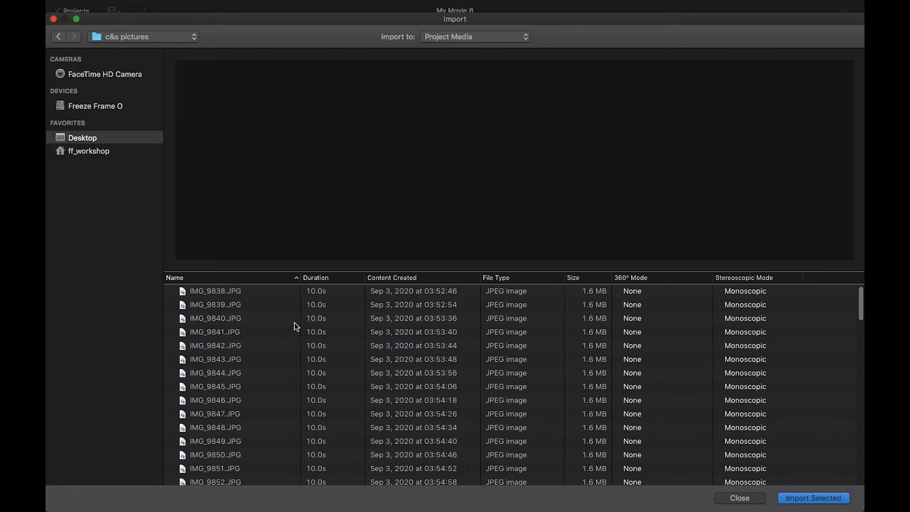
key(super+a)
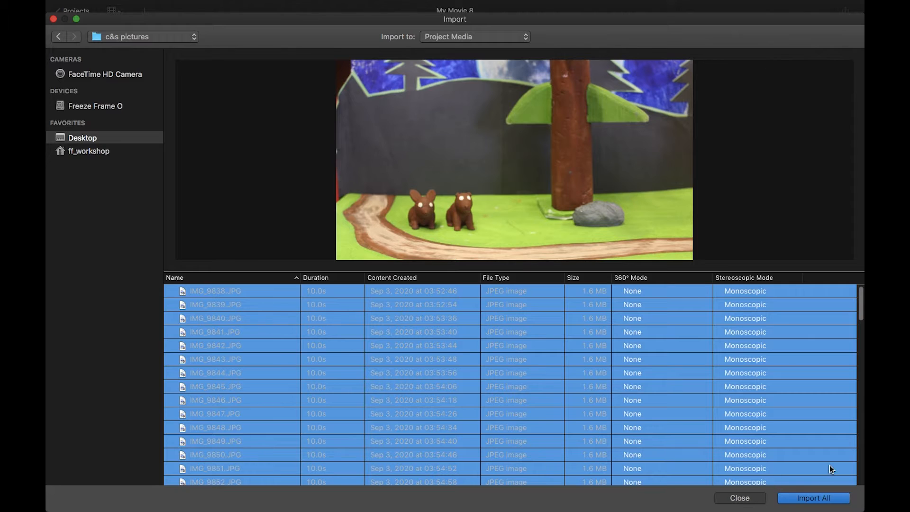
click(806, 499)
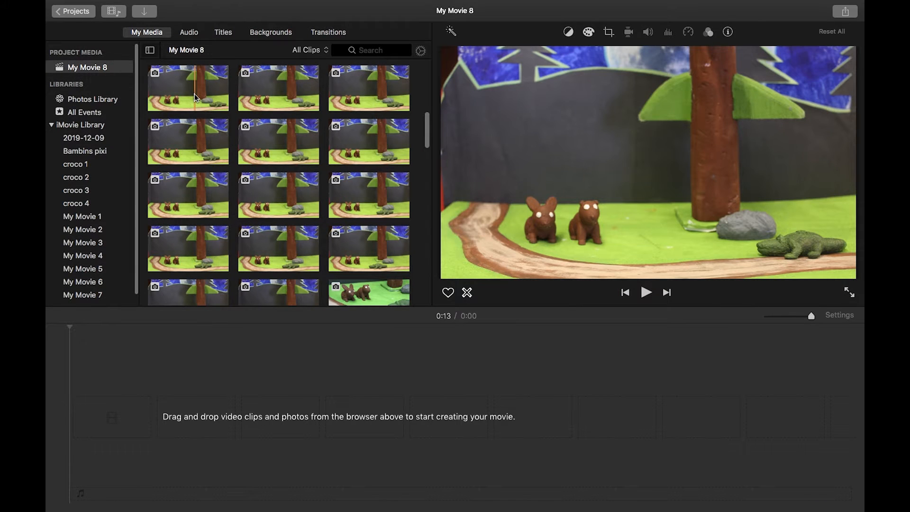
Add all the imported photos to the empty timeline and play the sequence, stopping at about 0:04.
key(super+a)
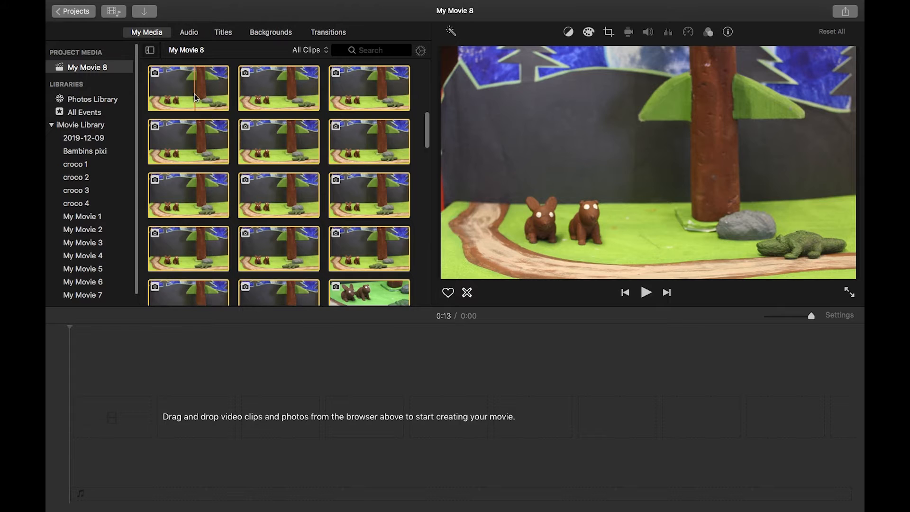
drag(194, 94, 148, 408)
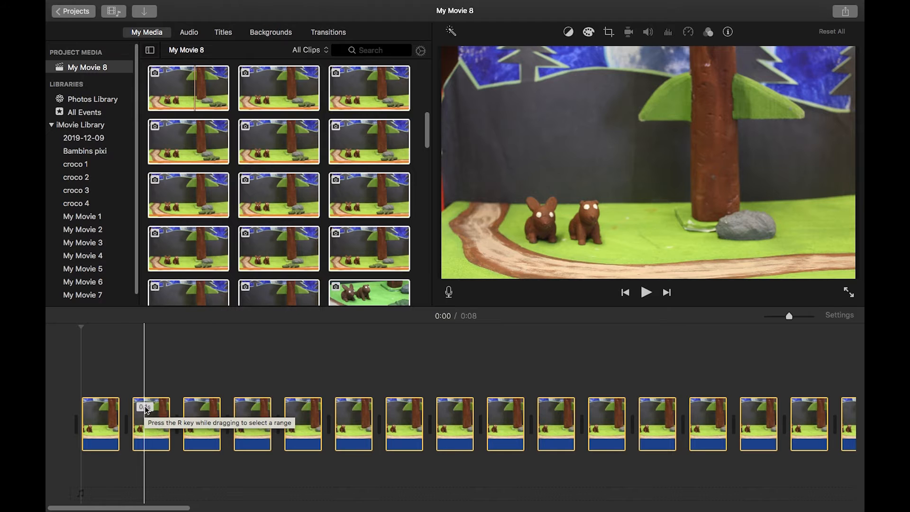
key(space)
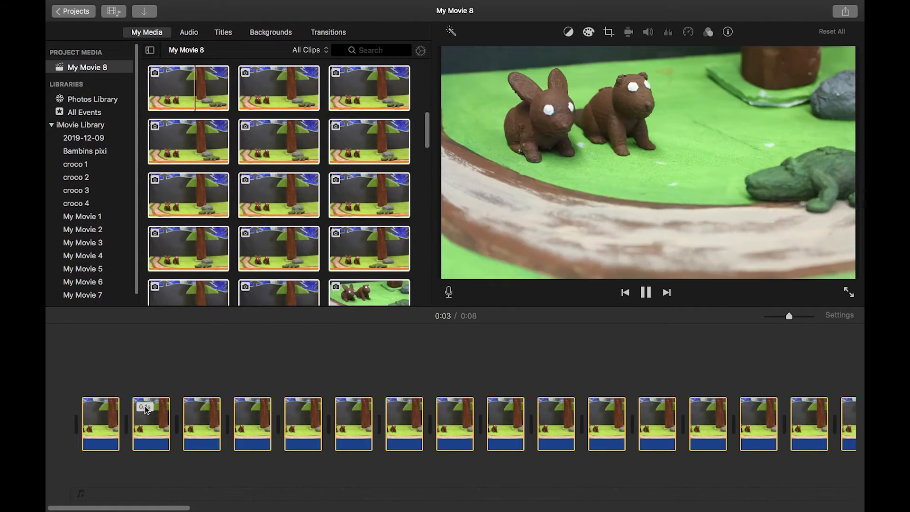
key(space)
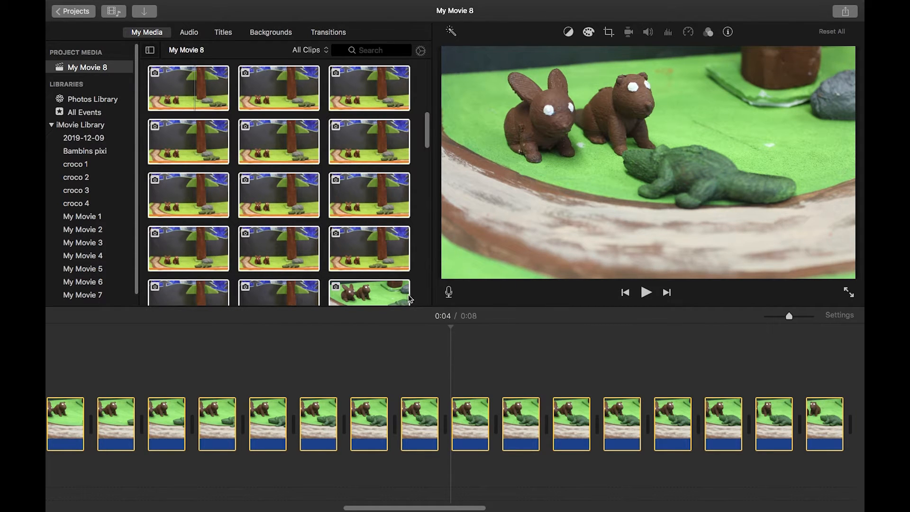
Record a voiceover of about 2.1 s starting at 0:04 in the timeline.
click(449, 292)
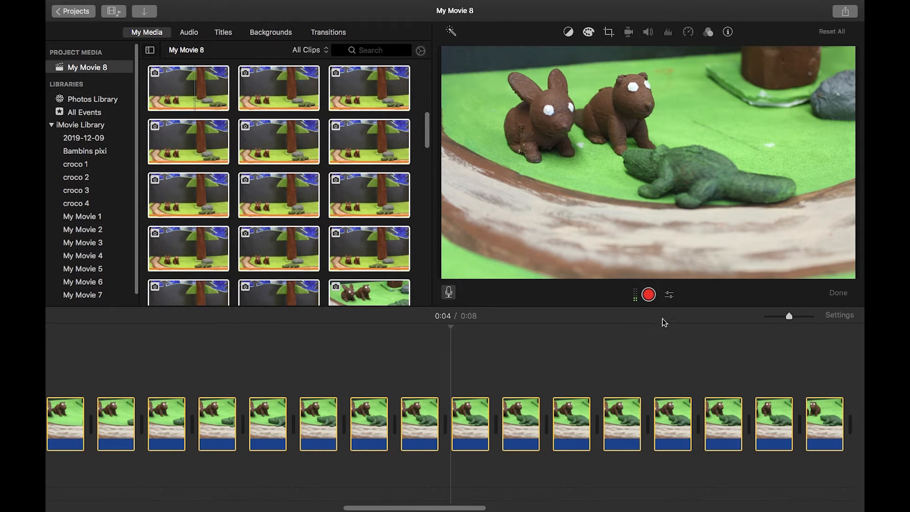
click(649, 295)
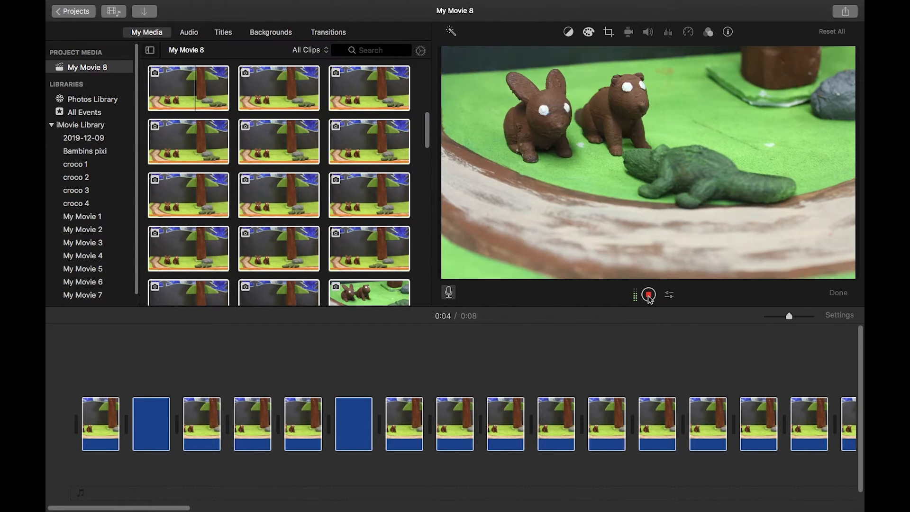
click(649, 294)
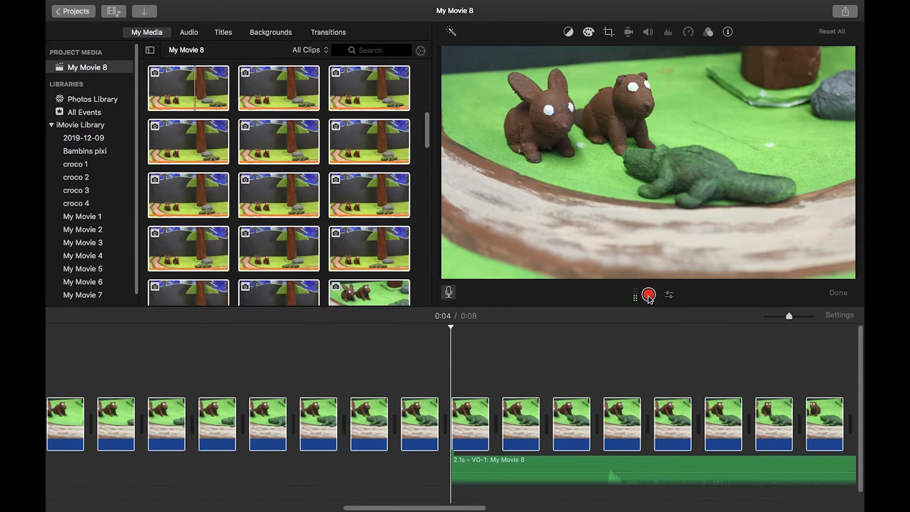
Trim the silent start of the voiceover clip, shortening it to about 1.9 s, and add an audio fade-in.
drag(863, 360, 864, 404)
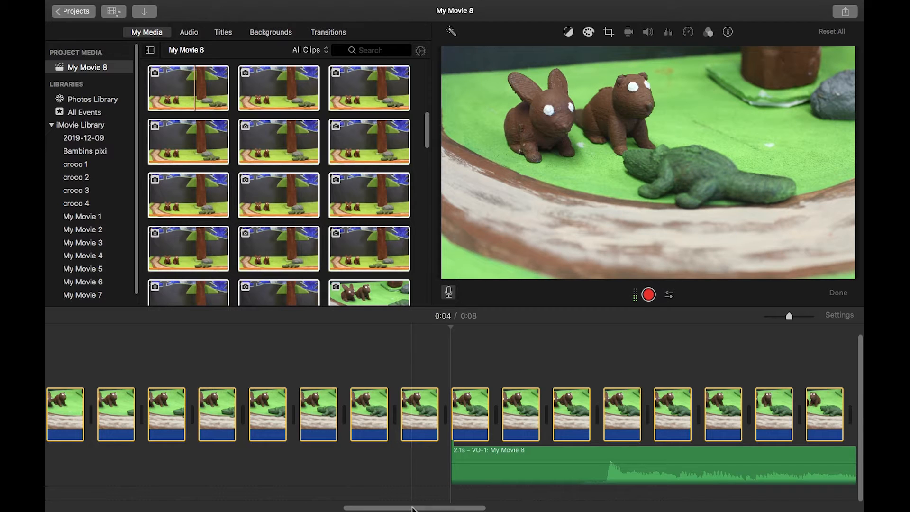
drag(413, 509, 455, 511)
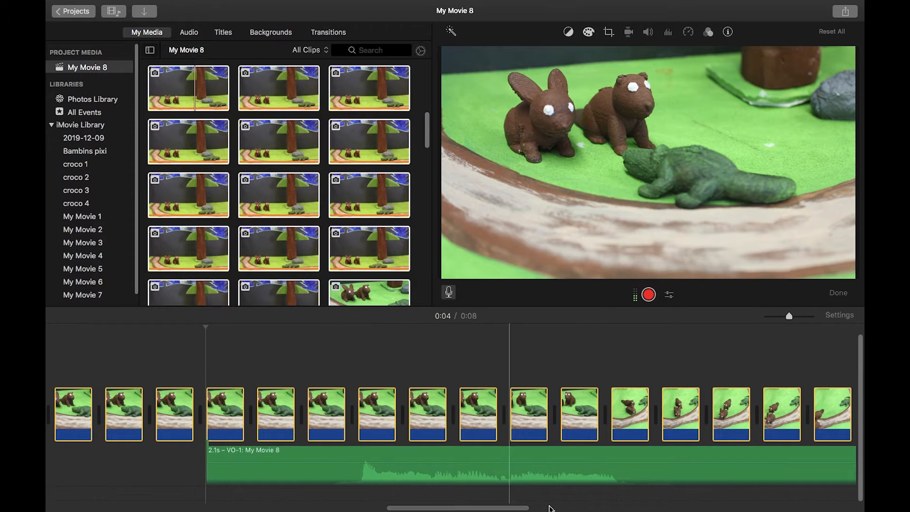
mouse_move(524, 493)
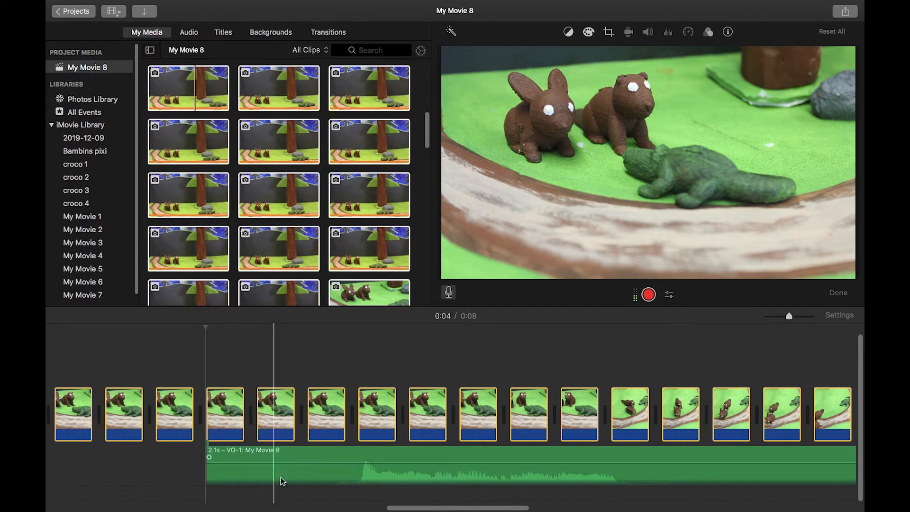
click(208, 469)
drag(209, 469, 293, 470)
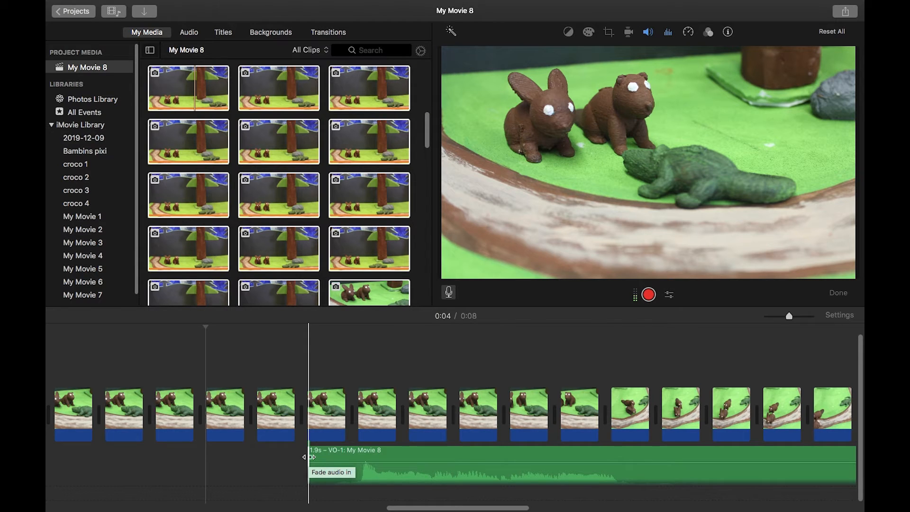
drag(311, 457, 373, 456)
Split the voiceover clip at 0:05, after the recorded sound ends, and delete the silent second part.
drag(436, 509, 502, 509)
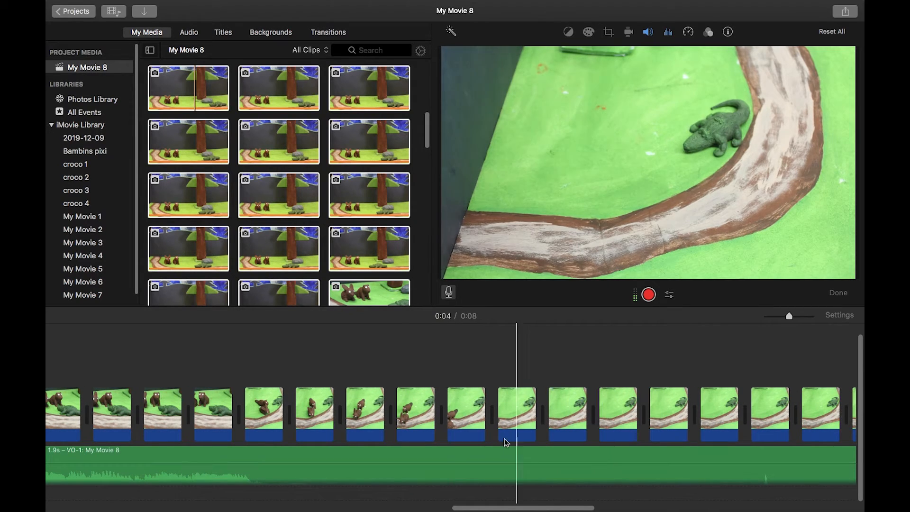
click(346, 458)
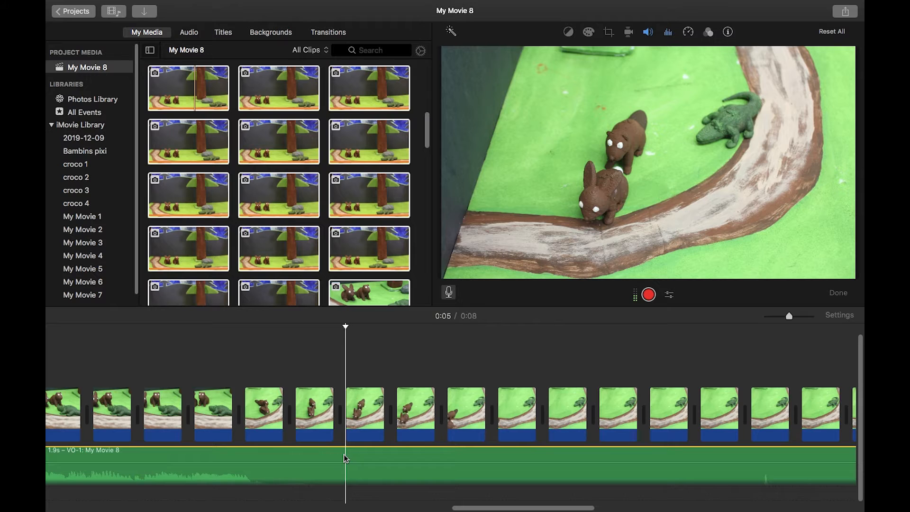
key(super+b)
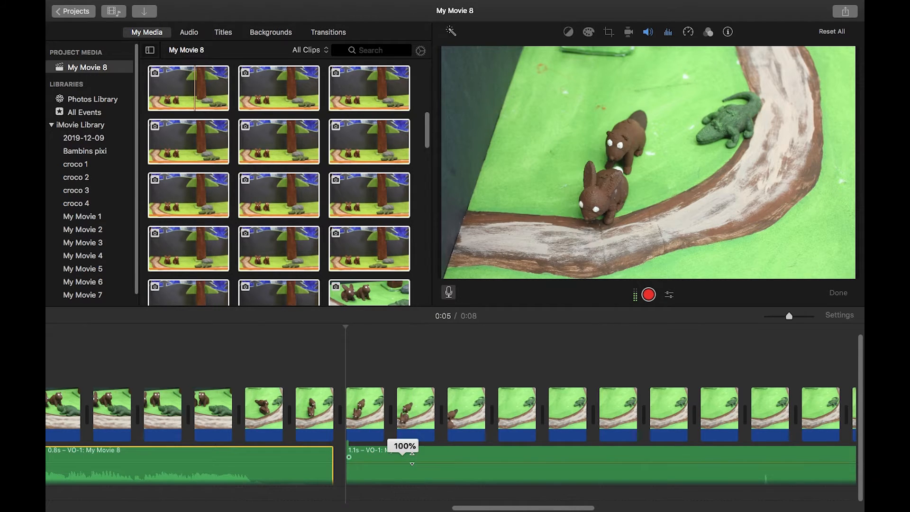
drag(498, 473, 520, 478)
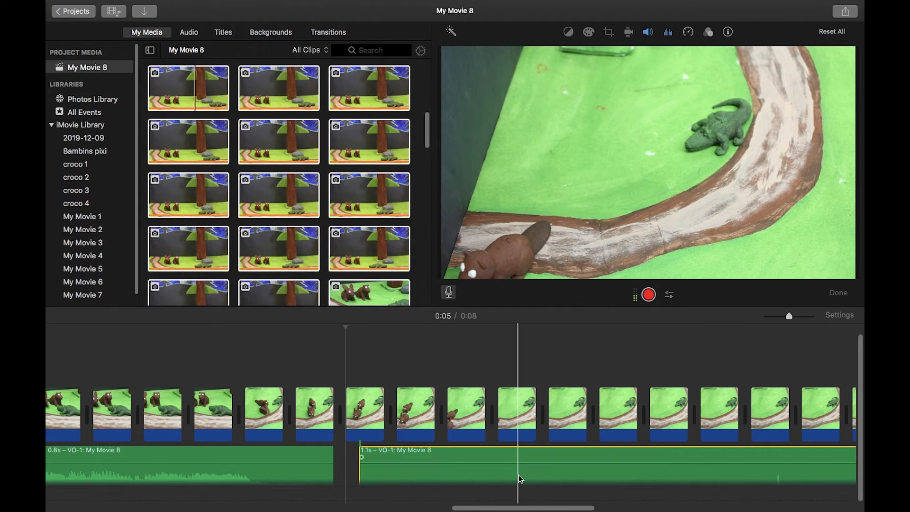
key(Delete)
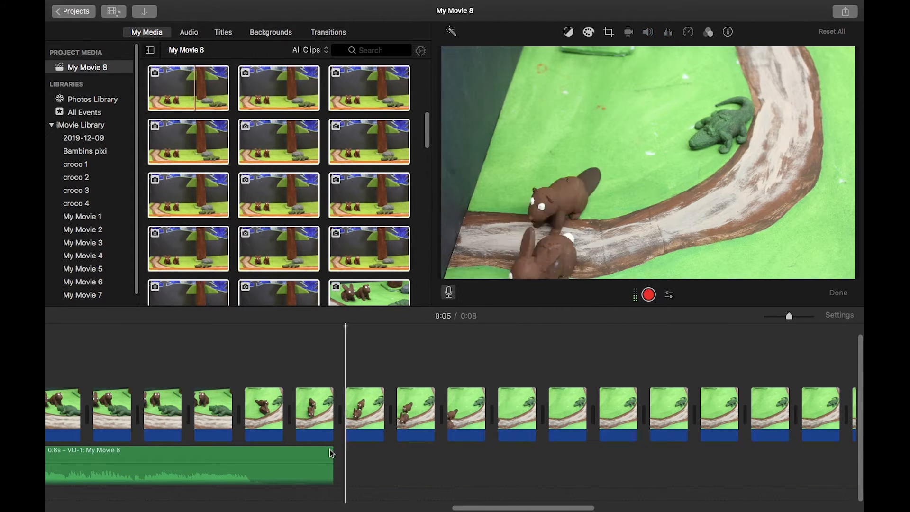
Add an audio fade-out at the end of the remaining voiceover clip and raise its volume.
drag(330, 457, 232, 457)
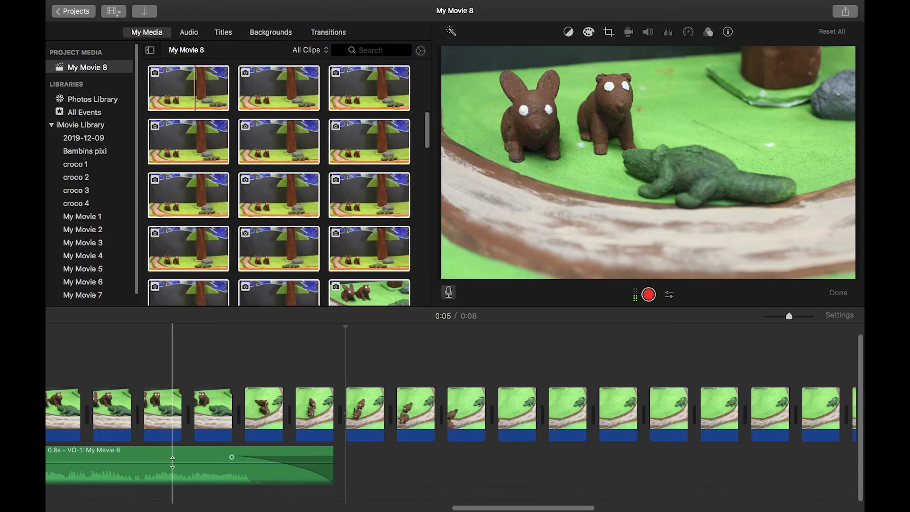
click(173, 462)
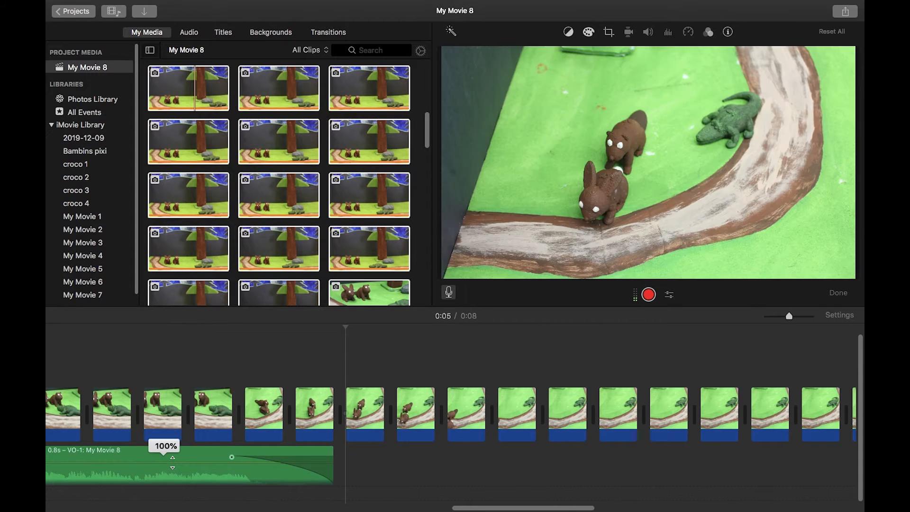
drag(172, 461, 173, 459)
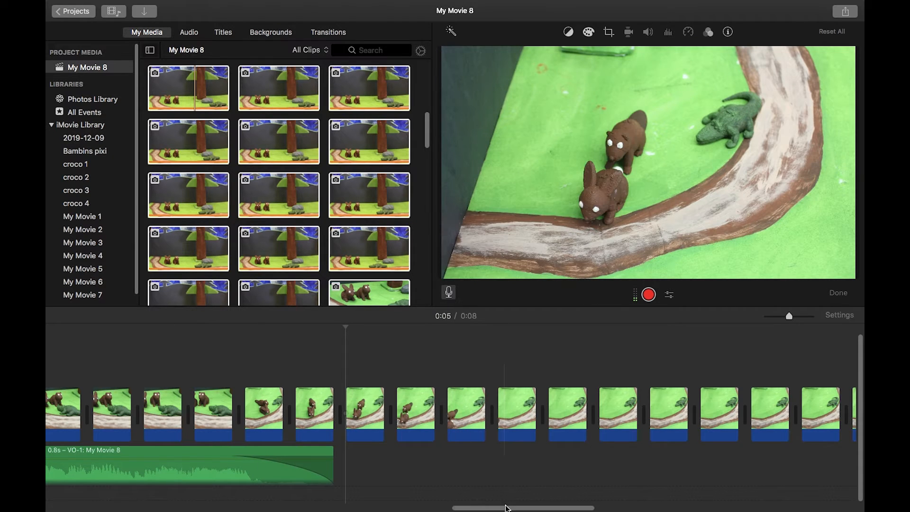
Import the Birds & Forest Ambience Nature Sound Effects MP3 from the sound folder inside "crocodile and squirrels" into the project media.
drag(505, 508, 46, 509)
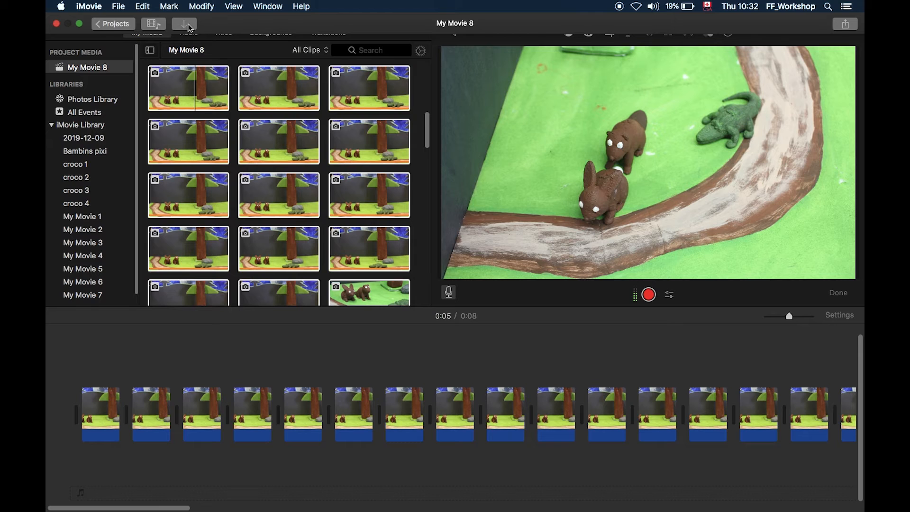
click(185, 27)
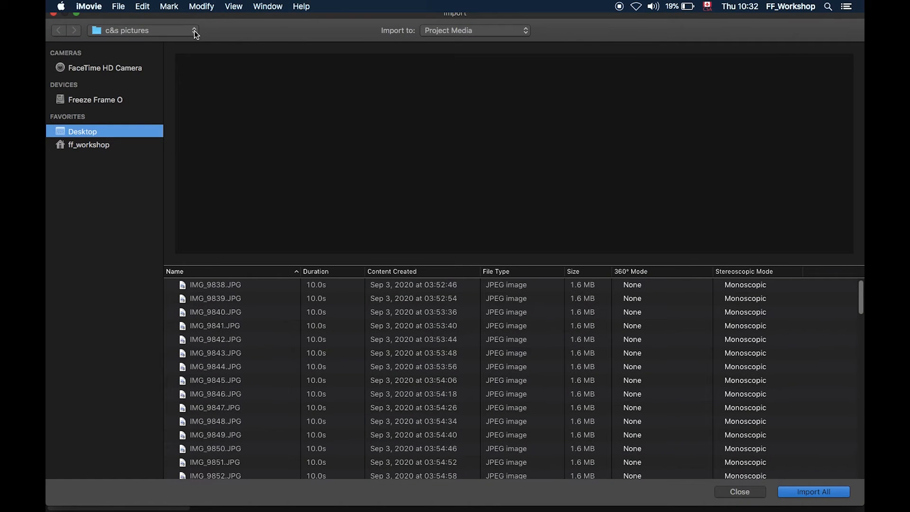
click(195, 31)
click(157, 38)
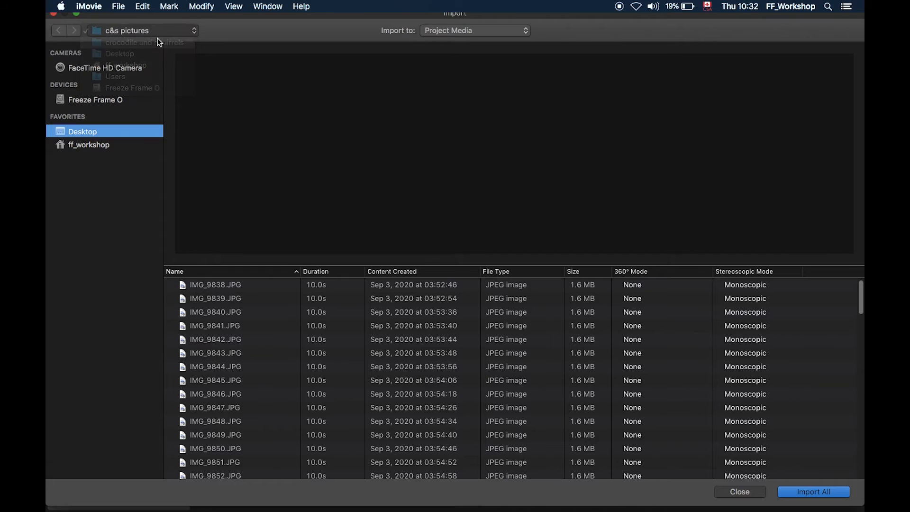
double_click(246, 297)
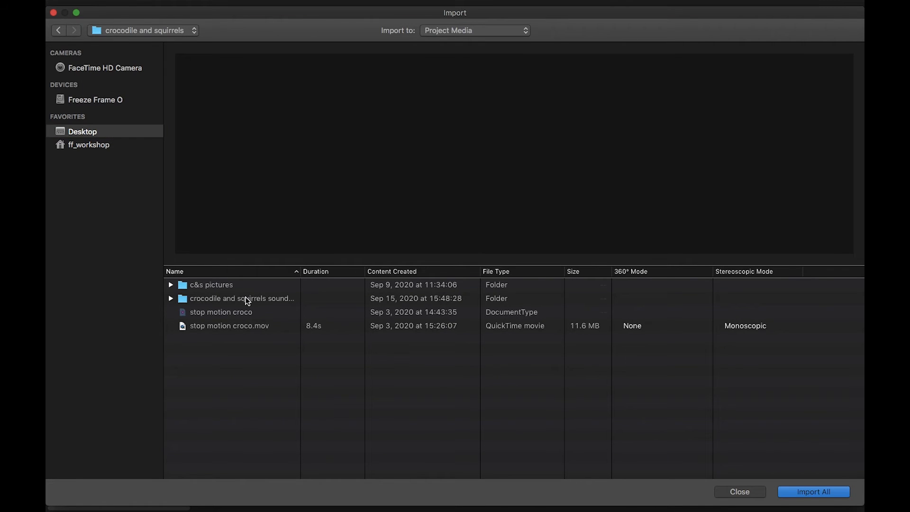
click(242, 285)
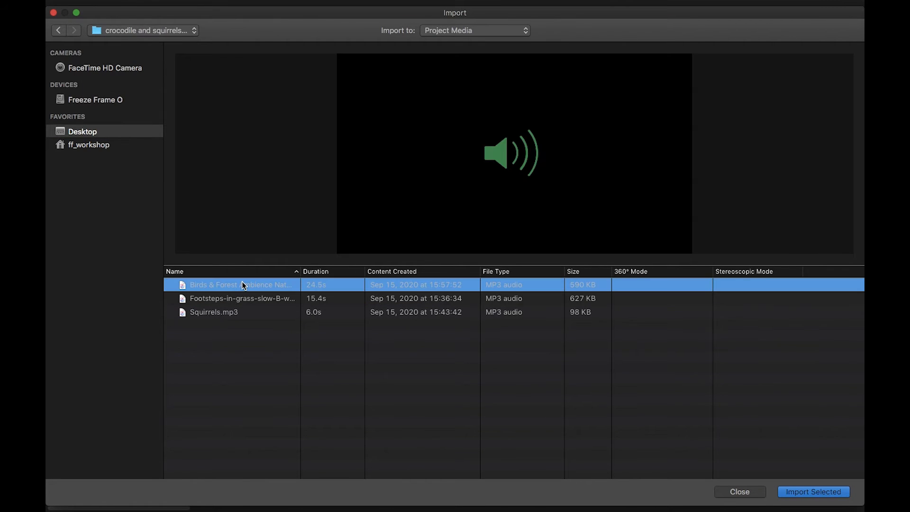
click(809, 494)
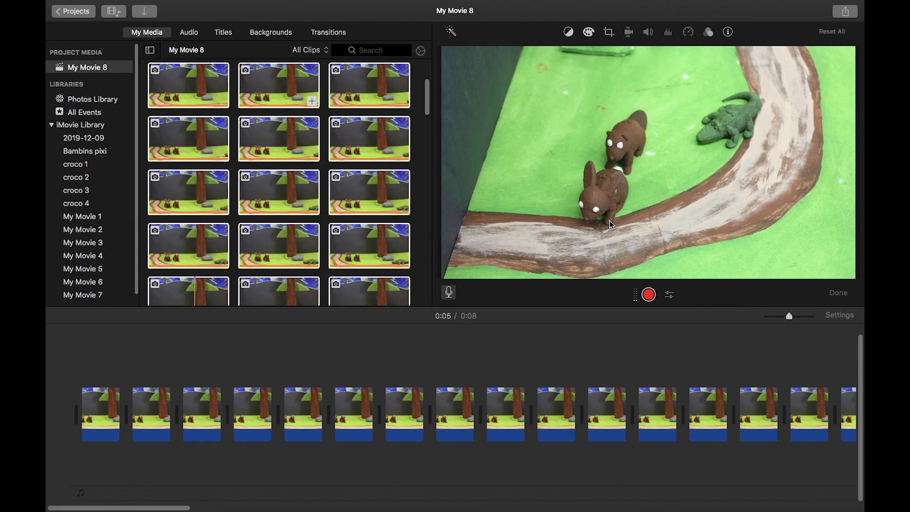
Place the imported 24.5 s birds and forest ambience clip beneath the first photo in the timeline and lower its volume to about 50%.
drag(429, 93, 424, 311)
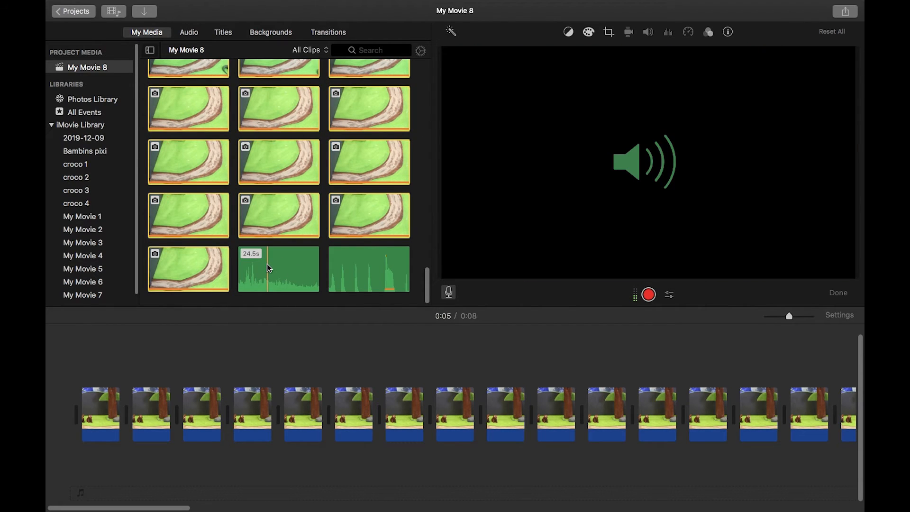
drag(266, 263, 87, 463)
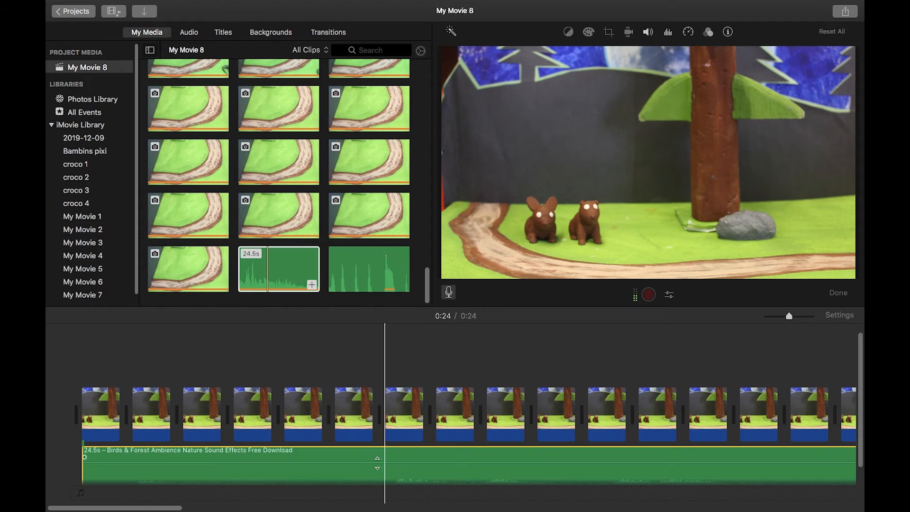
drag(377, 463, 377, 466)
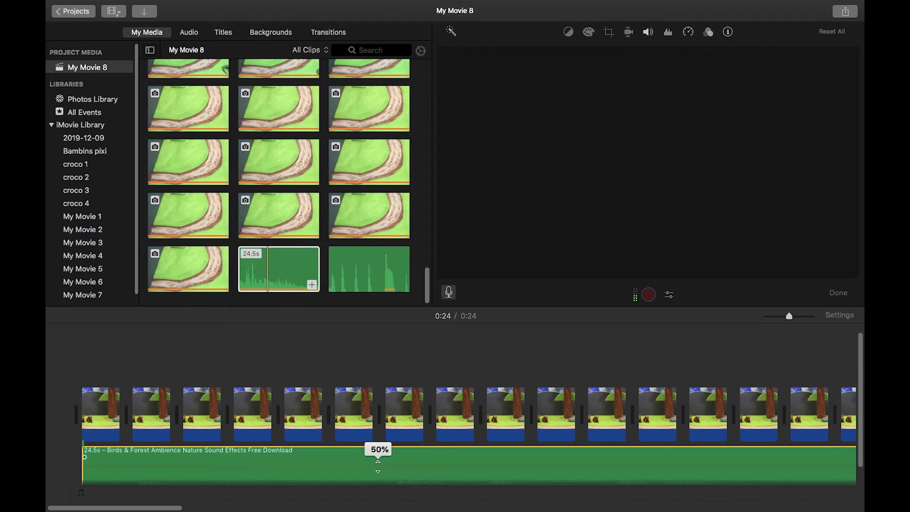
drag(378, 467, 377, 466)
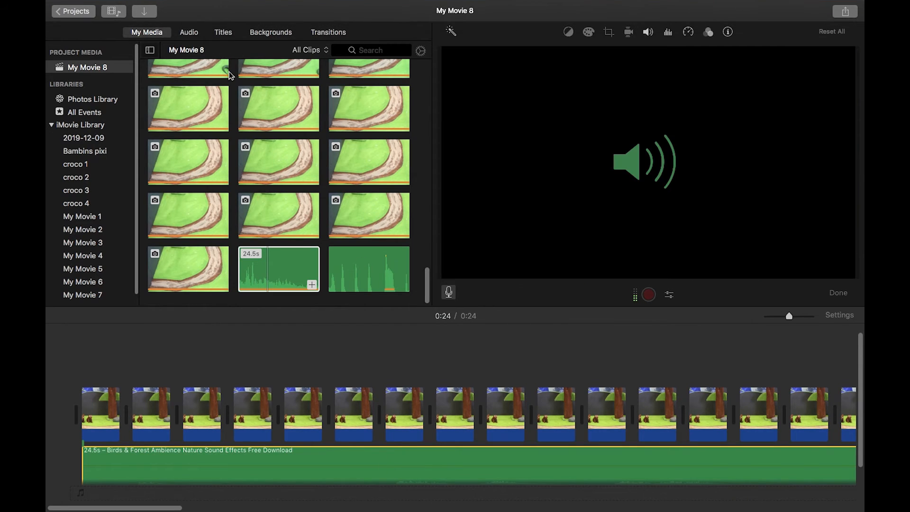
Add a Reveal title before the first photo in the timeline and set its text to CROCO.
click(222, 33)
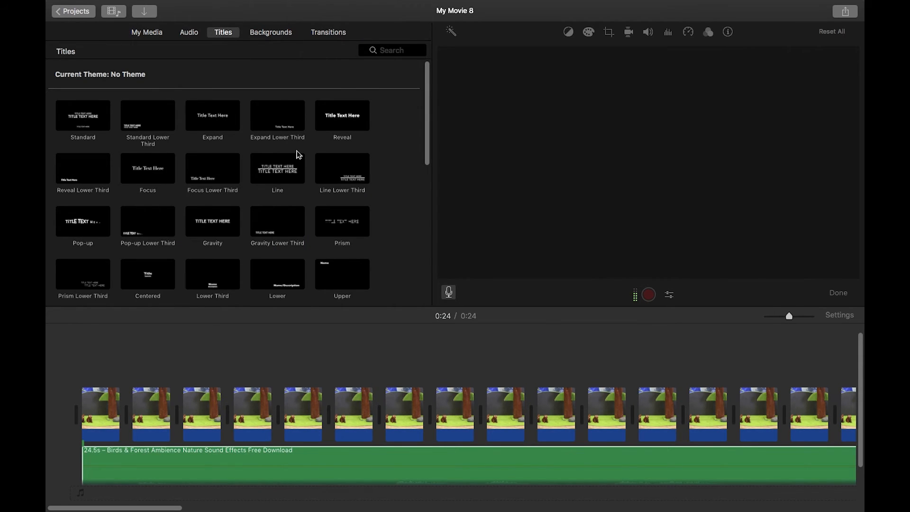
click(337, 119)
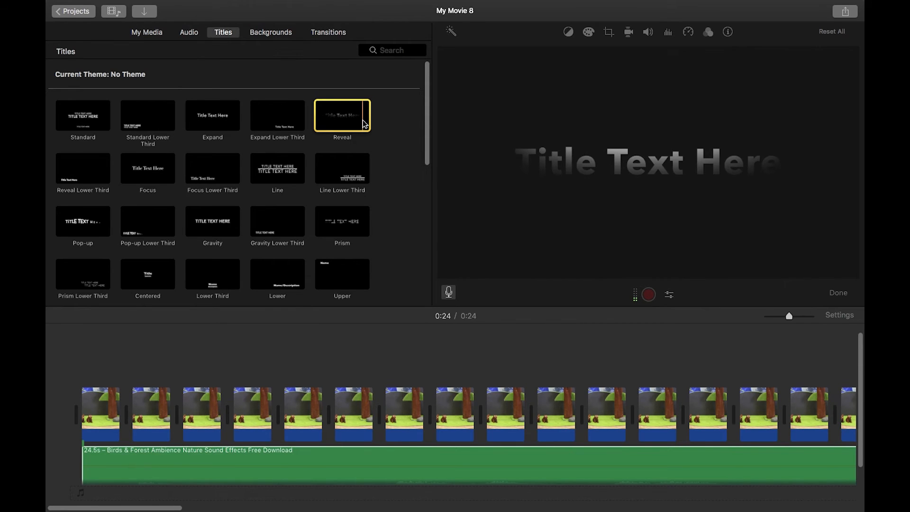
drag(341, 122, 60, 420)
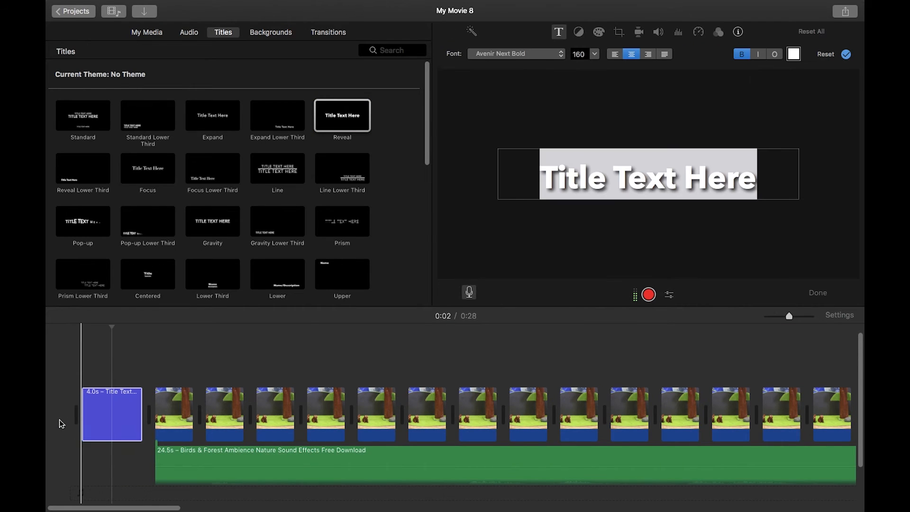
text(CROCO)
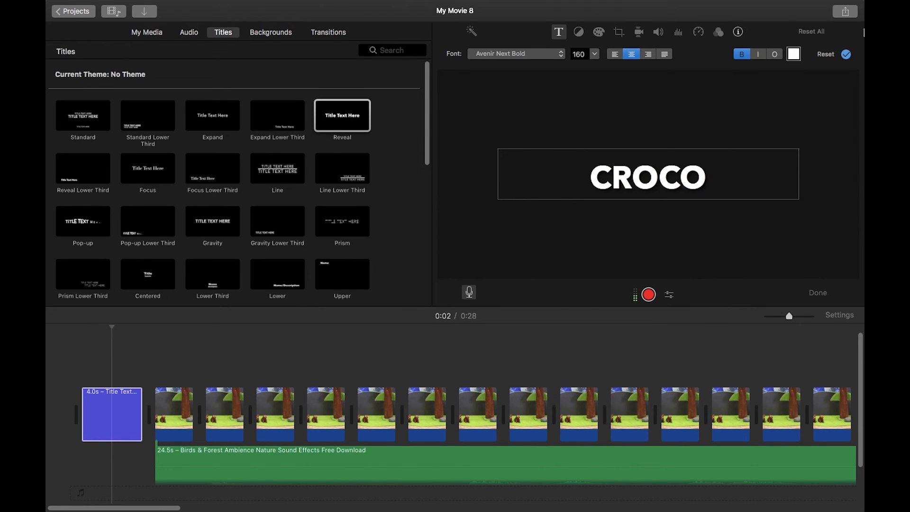
Set up a file export of the movie with compression set to Better Quality.
mouse_move(800, 4)
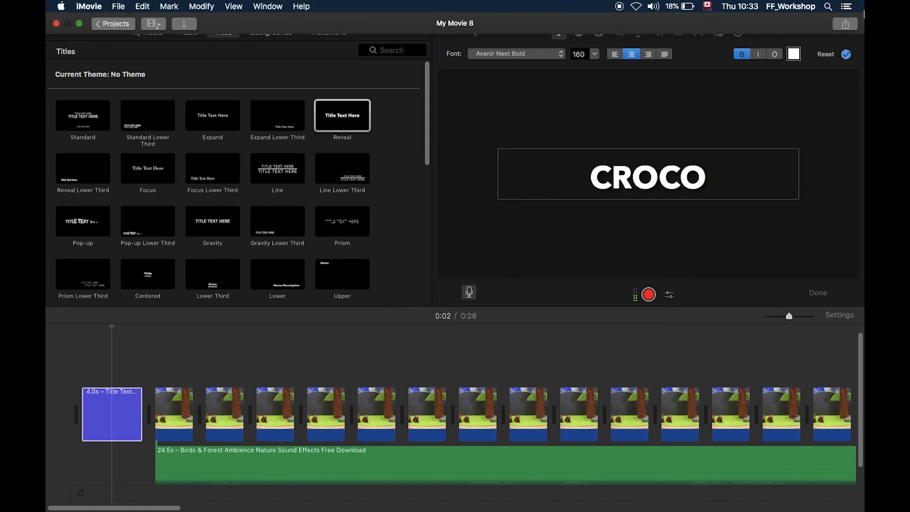
click(847, 25)
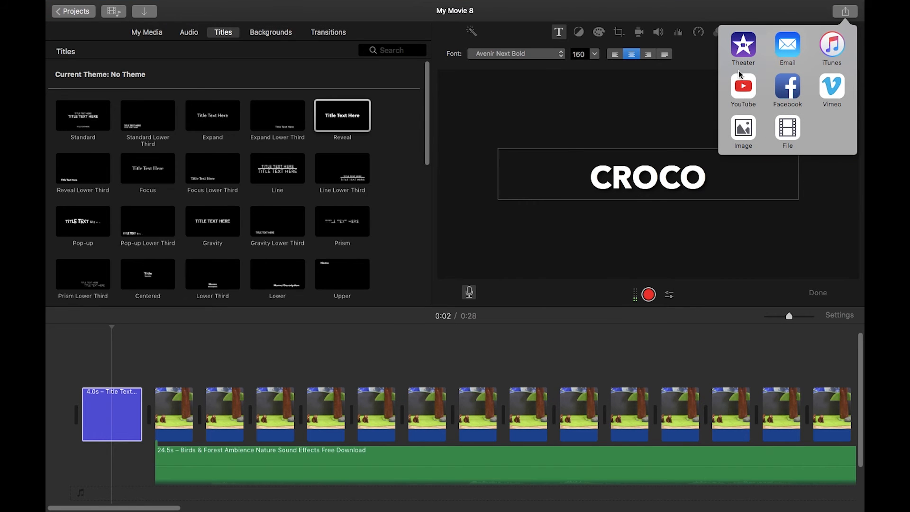
click(787, 125)
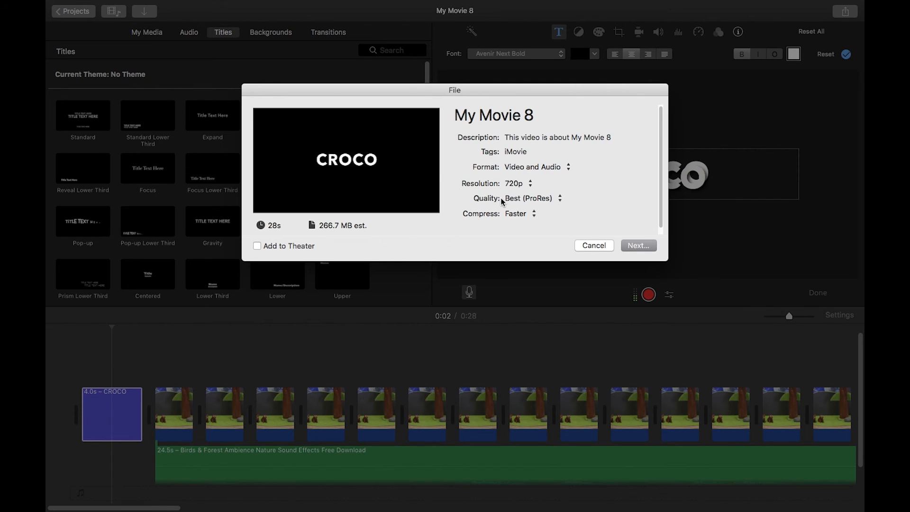
click(533, 216)
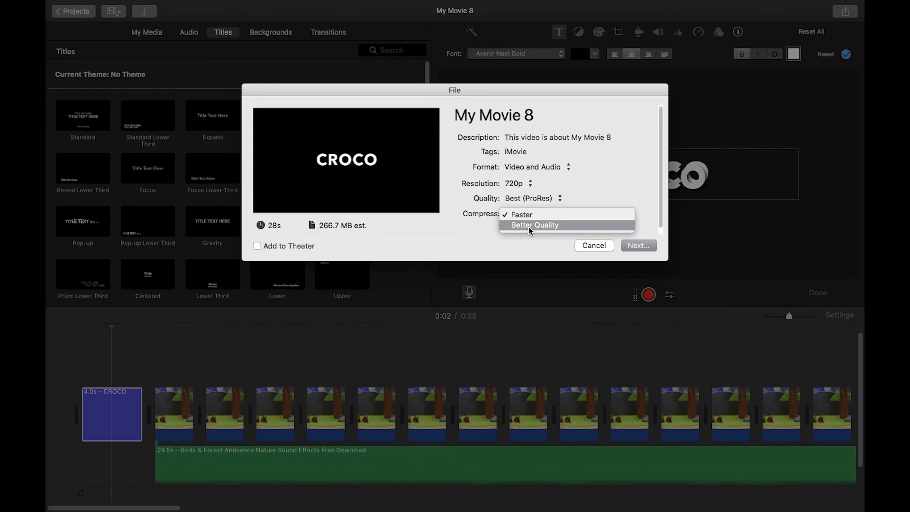
click(530, 227)
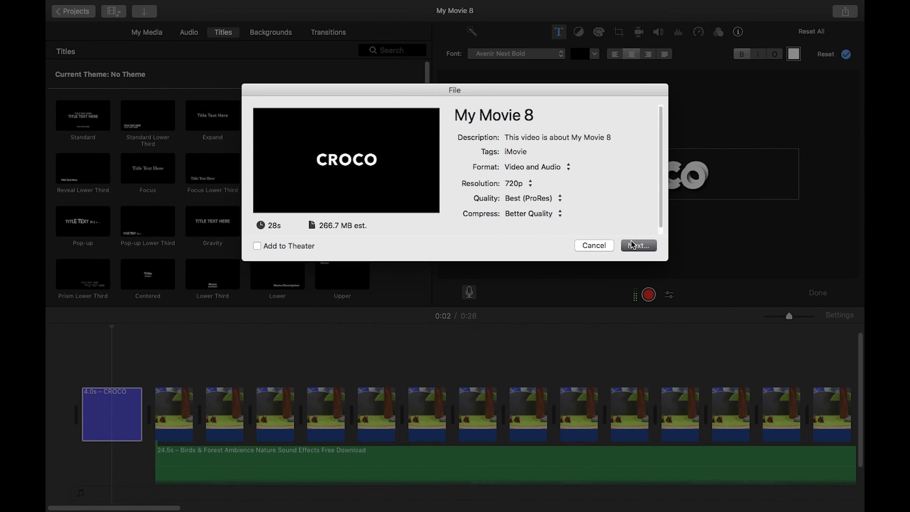
Save the exported movie to the Desktop as "tutorial croco" and hide the project window to show the desktop.
click(632, 241)
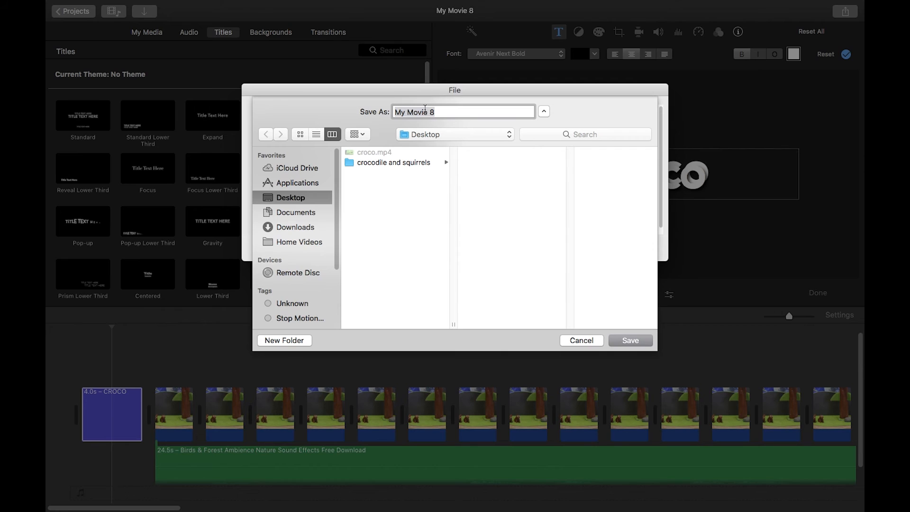
text(tutorial croco)
click(627, 340)
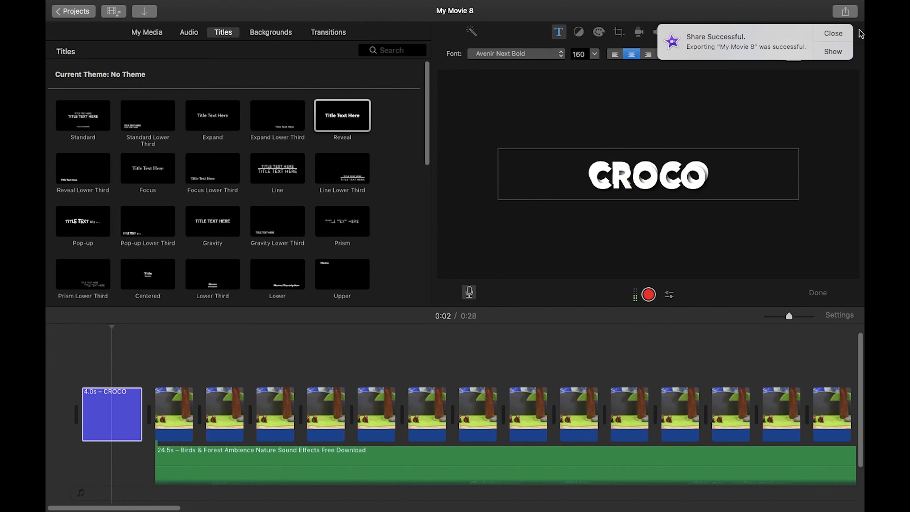
click(833, 33)
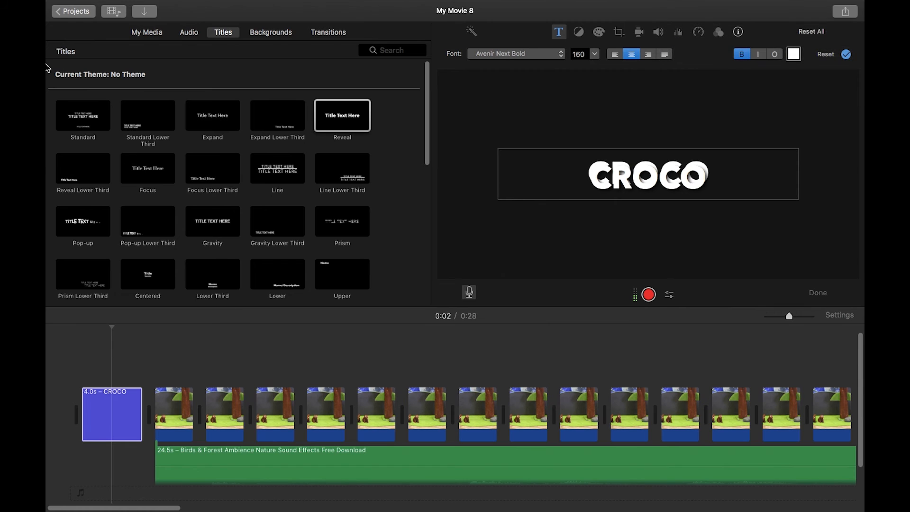
mouse_move(80, 3)
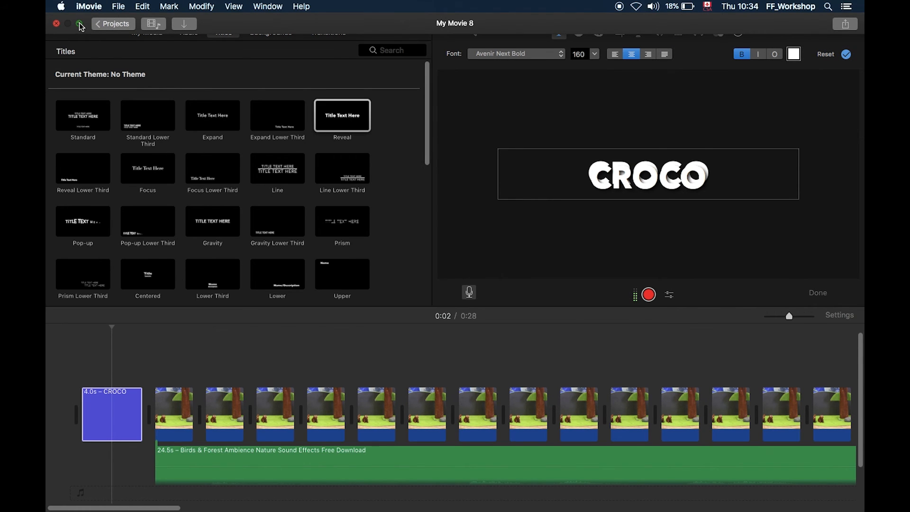
click(68, 24)
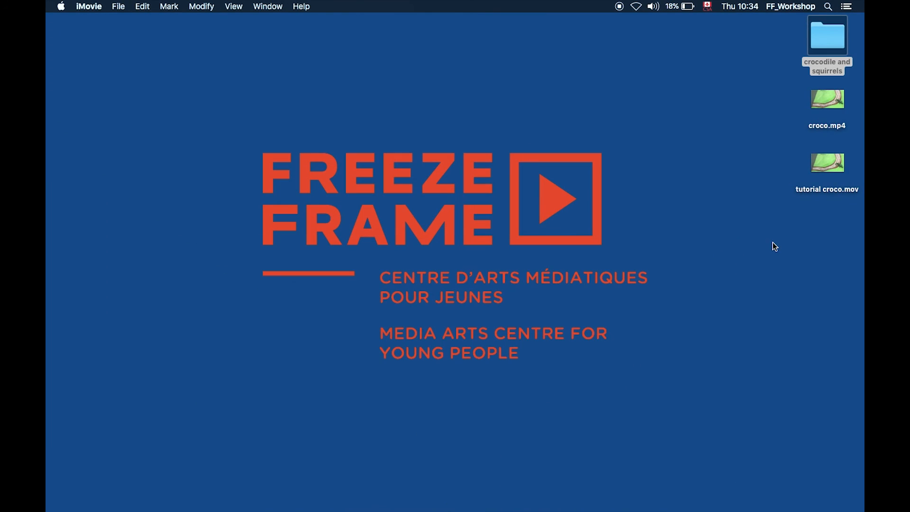